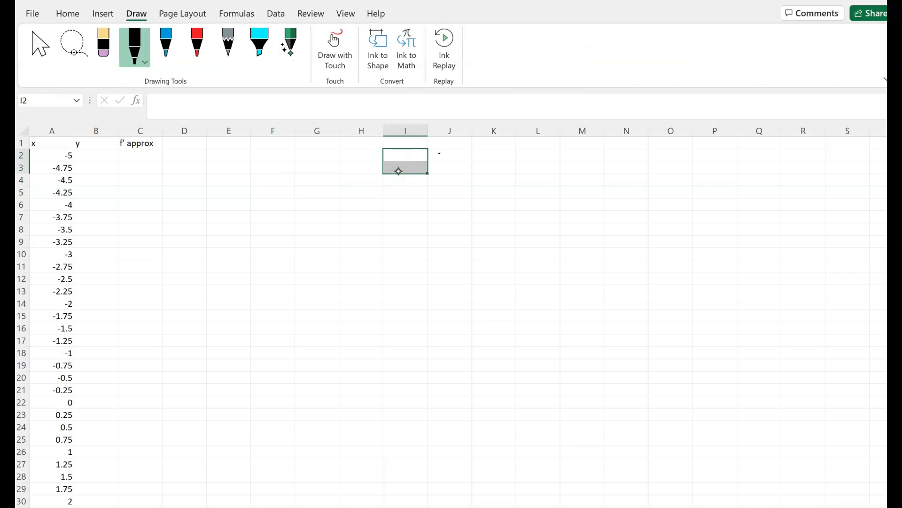
Handwrite the function "y = x³" and the start of its derivative "y' =" in black ink beside the data, near columns J to M
mouse_move(455, 160)
mouse_down()
mouse_move(481, 155)
mouse_move(477, 163)
mouse_up()
drag(491, 155, 492, 163)
mouse_move(535, 154)
mouse_down()
mouse_move(544, 166)
mouse_move(537, 176)
mouse_up()
drag(550, 149, 575, 160)
Handwrite the numerator "(x + 0.0000001)³ − x³" after "y' =" and underline it with a fraction bar
drag(621, 155, 615, 158)
drag(628, 154, 730, 160)
drag(735, 149, 736, 165)
drag(620, 147, 615, 164)
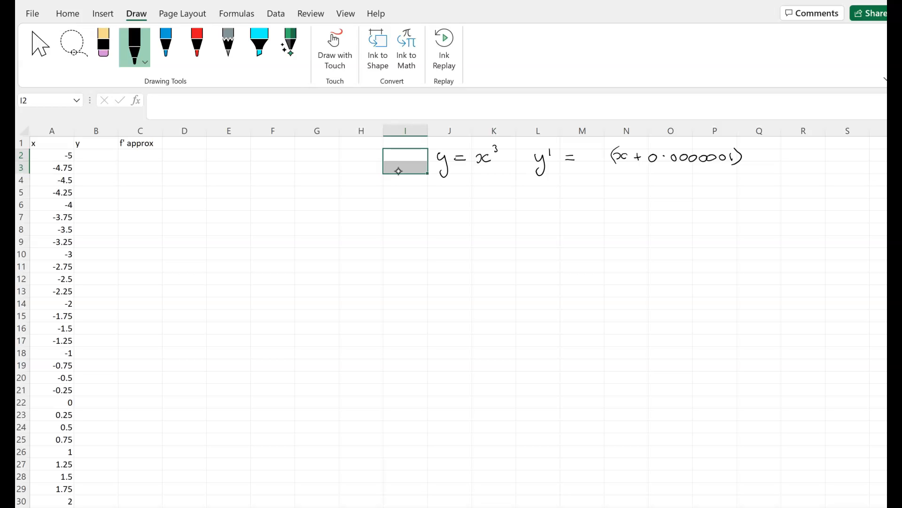
drag(742, 145, 786, 162)
drag(610, 168, 802, 167)
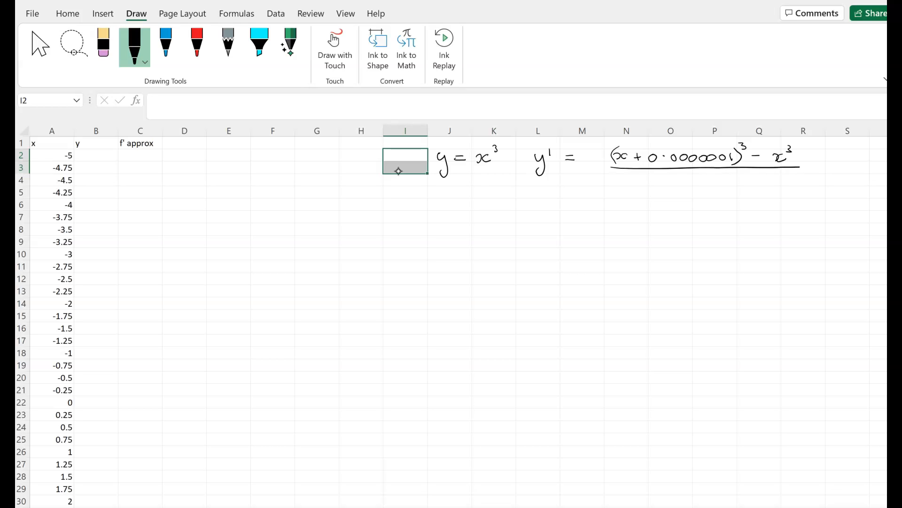
Handwrite the denominator "0.0000001" under the fraction bar and turn the equals sign after y' into "≈"
drag(673, 178, 740, 179)
click(687, 184)
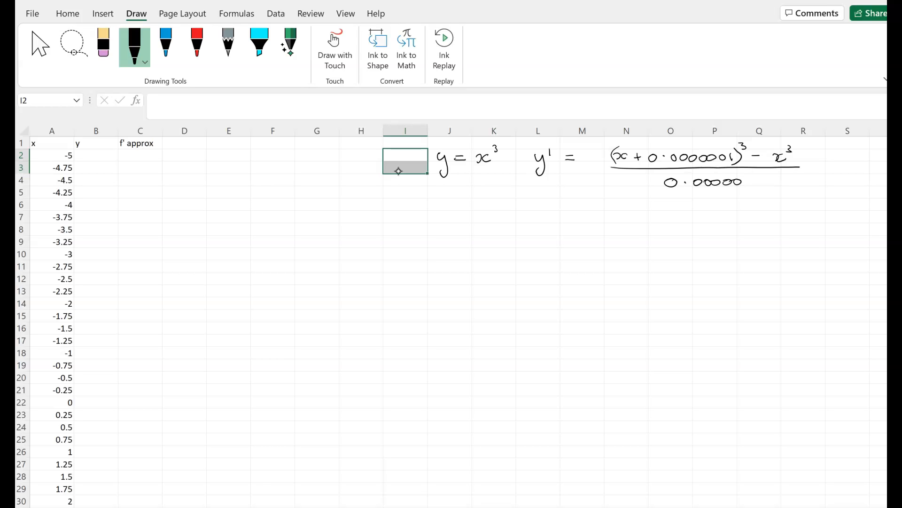
mouse_move(751, 178)
mouse_down()
mouse_move(746, 184)
mouse_move(757, 185)
mouse_up()
drag(562, 154, 579, 162)
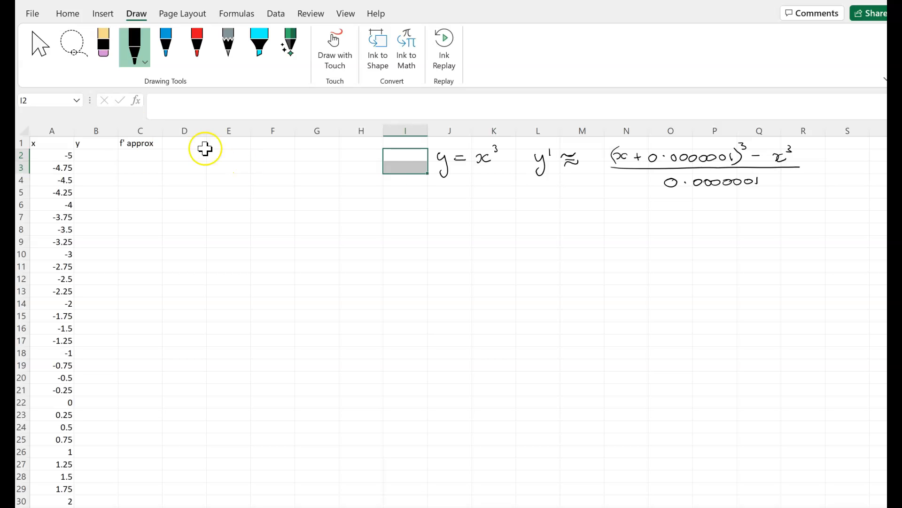
Enter the formula =A2^3 in cell B2 to compute y for the first x value
click(99, 159)
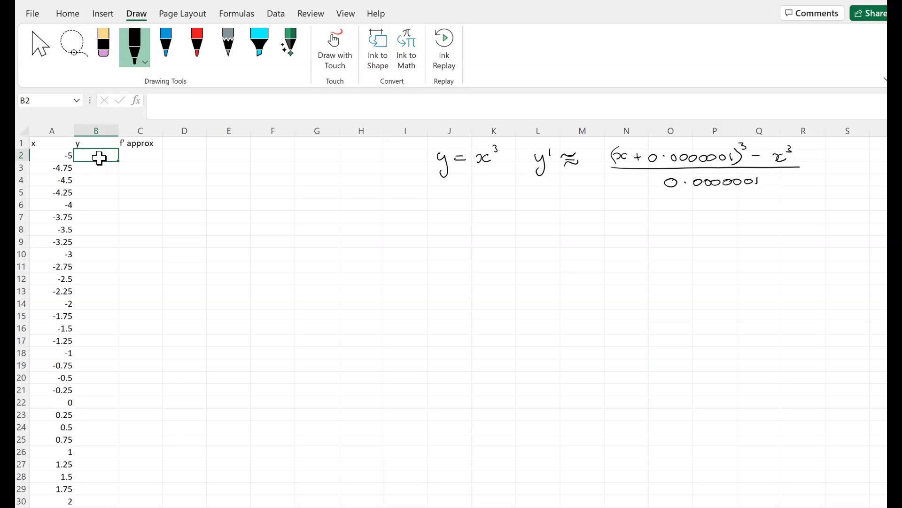
text(=)
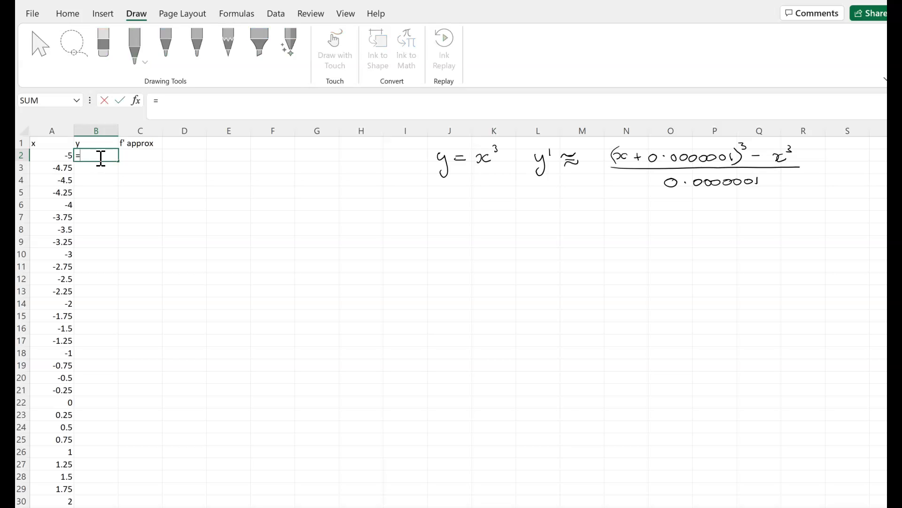
click(65, 155)
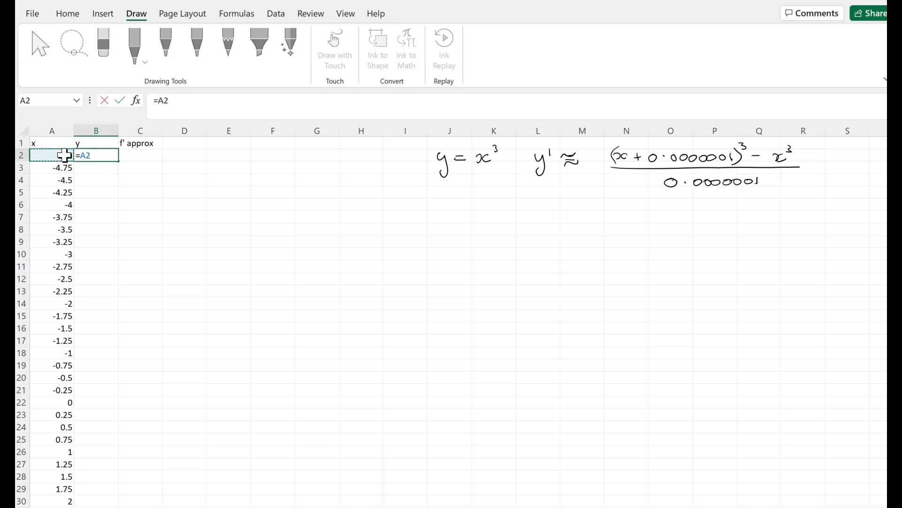
text(^3)
key(Return)
Fill the cube formula from B2 down the y column to B58
click(108, 152)
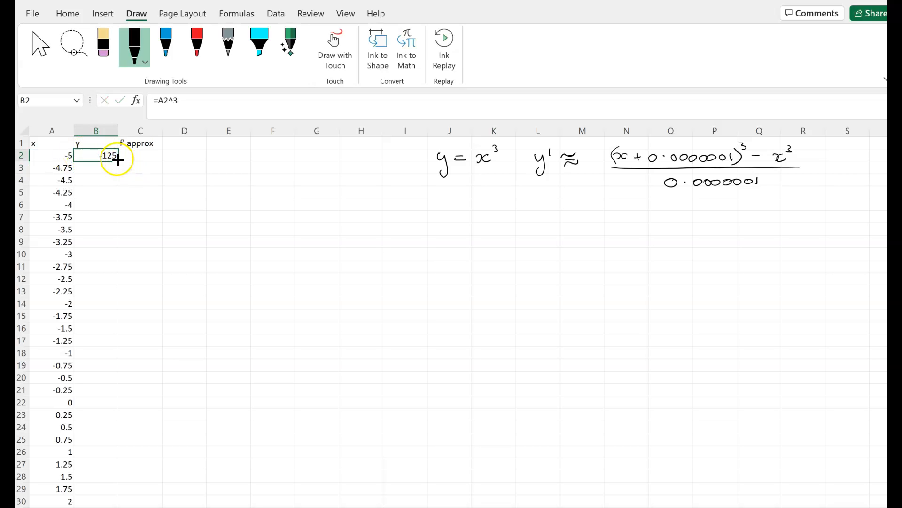
drag(117, 160, 77, 483)
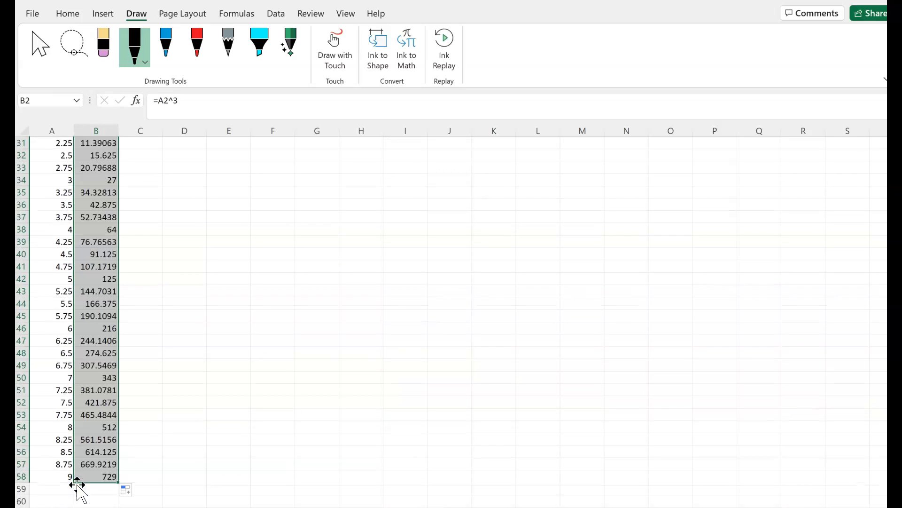
scroll(459, 295, up, 5)
scroll(458, 295, up, 5)
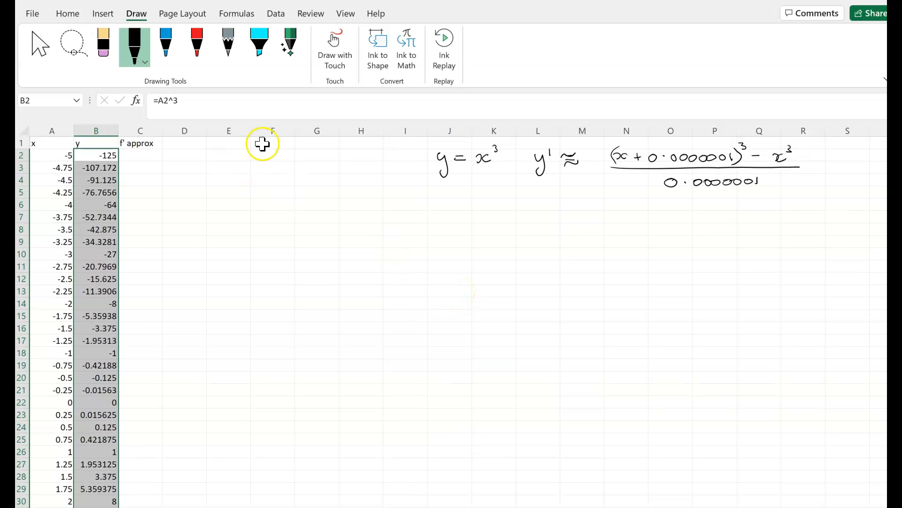
Enter the difference-quotient formula =((A2+0.0000001)^3-A2^3)/0.0000001 in cell C2 under f' approx
click(139, 154)
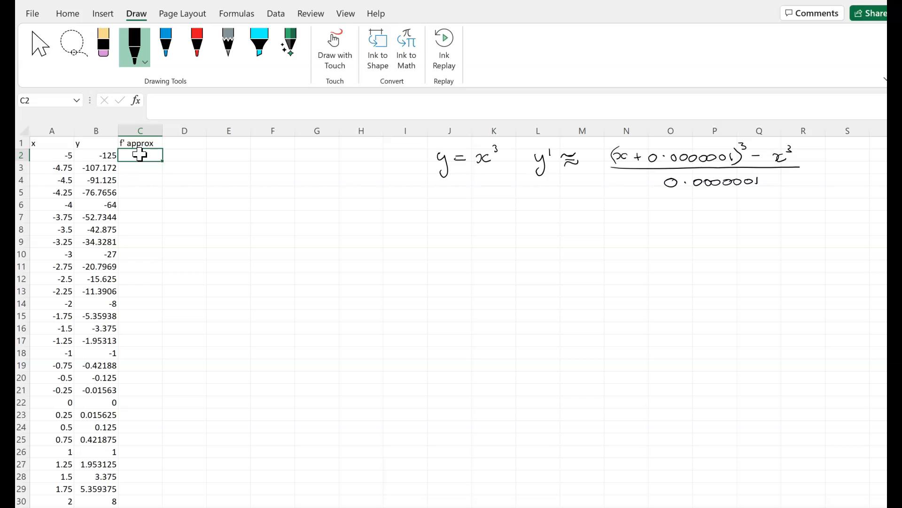
text(=)
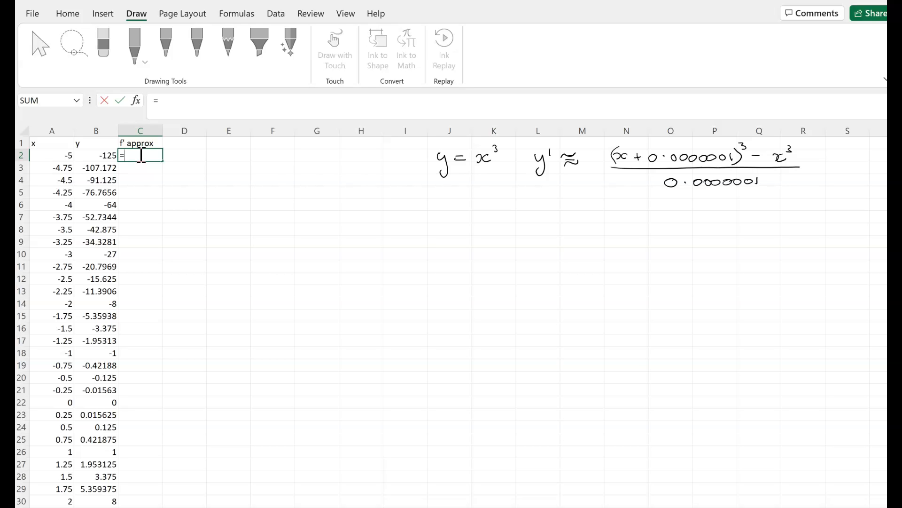
text((()
click(54, 155)
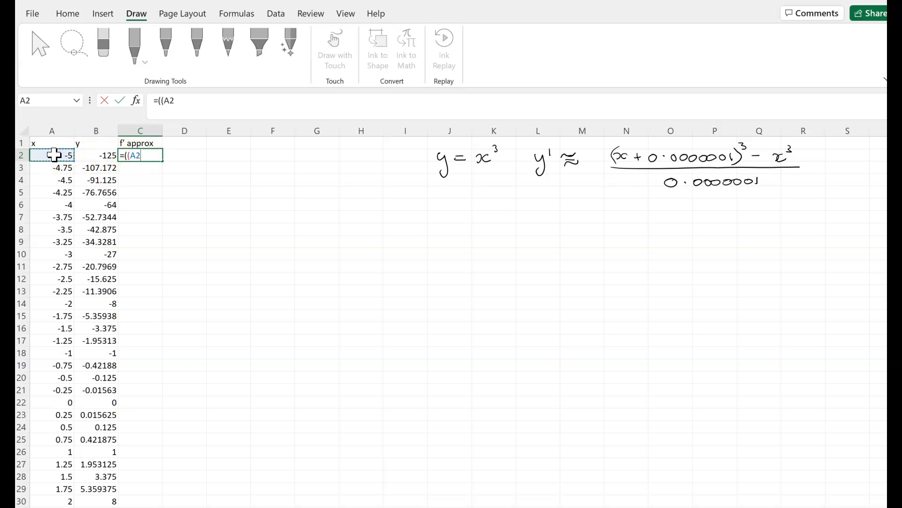
text(+0.0000001))
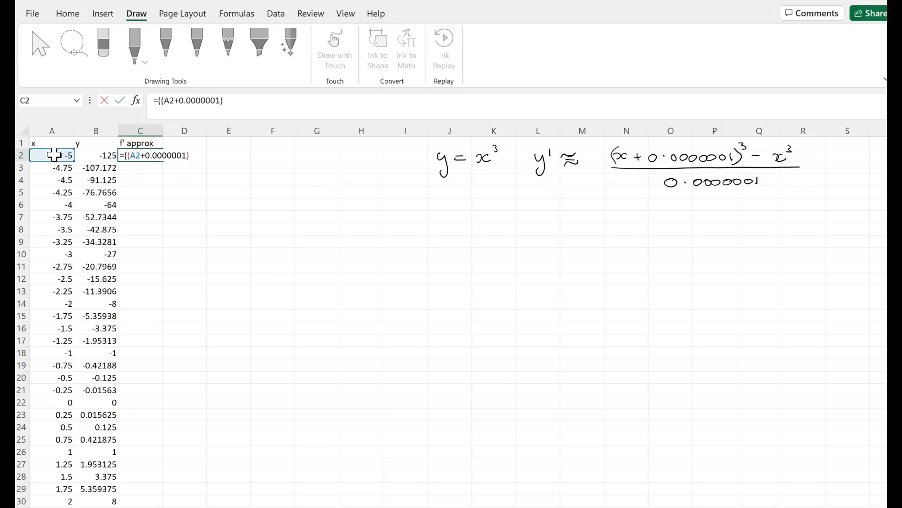
text(^3-)
click(55, 154)
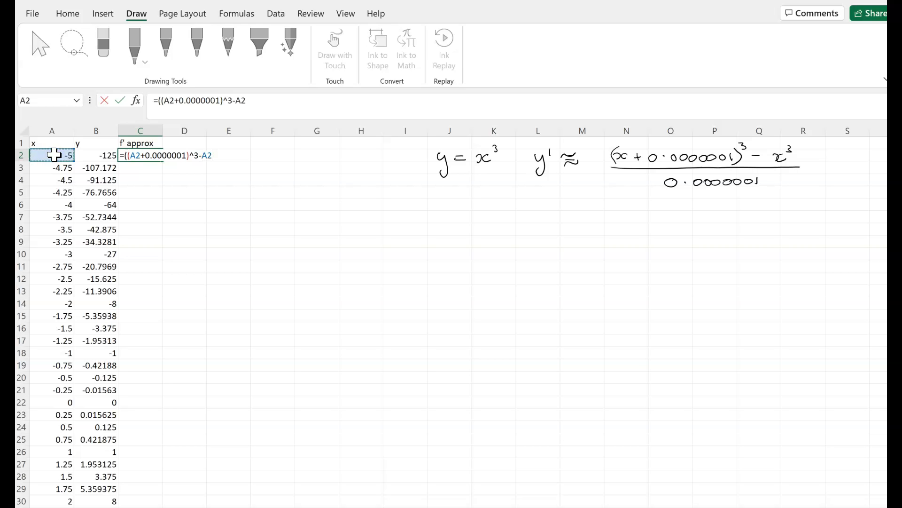
text(^)
text(3)
text())
text(/)
text(0.00)
text(0)
text(0001)
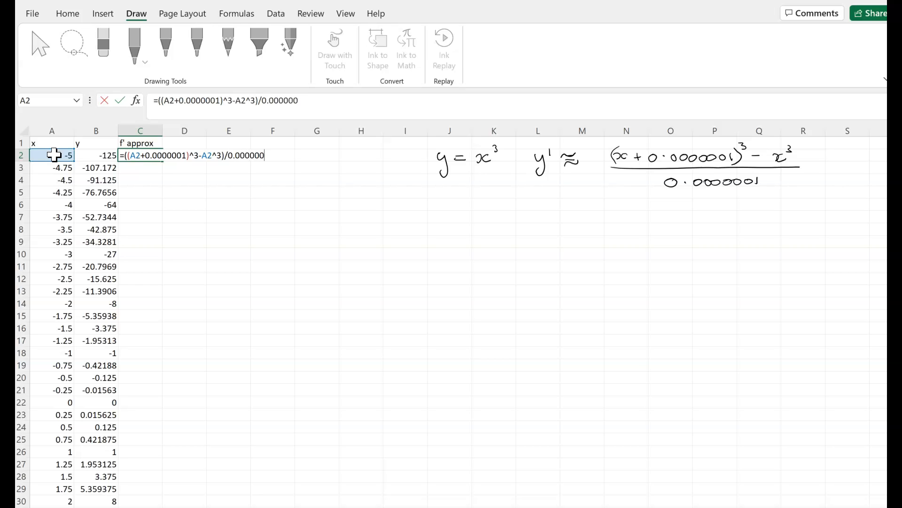
key(Return)
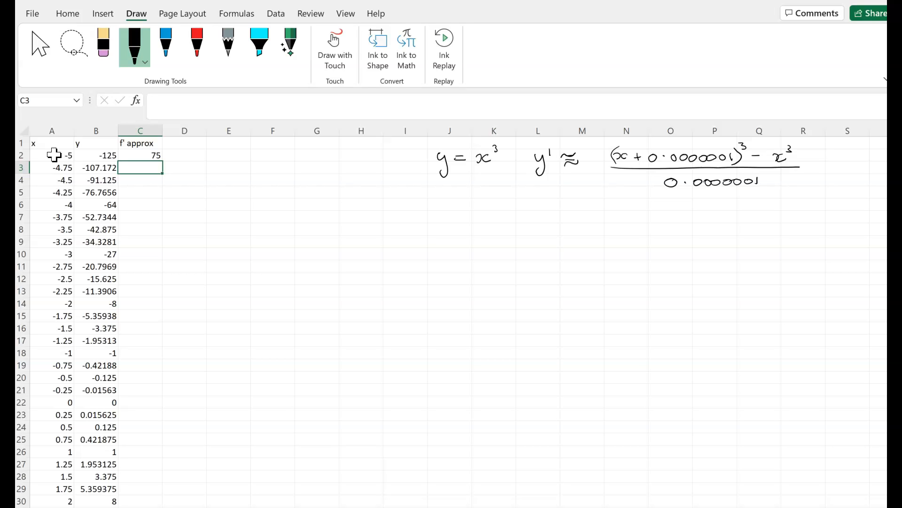
Handwrite the exact derivative "y' = 3x²" in ink below the approximation formula
drag(583, 144, 593, 153)
mouse_move(542, 196)
mouse_down()
mouse_move(548, 212)
mouse_move(583, 192)
mouse_up()
mouse_move(603, 190)
mouse_down()
mouse_move(596, 199)
mouse_move(619, 202)
mouse_up()
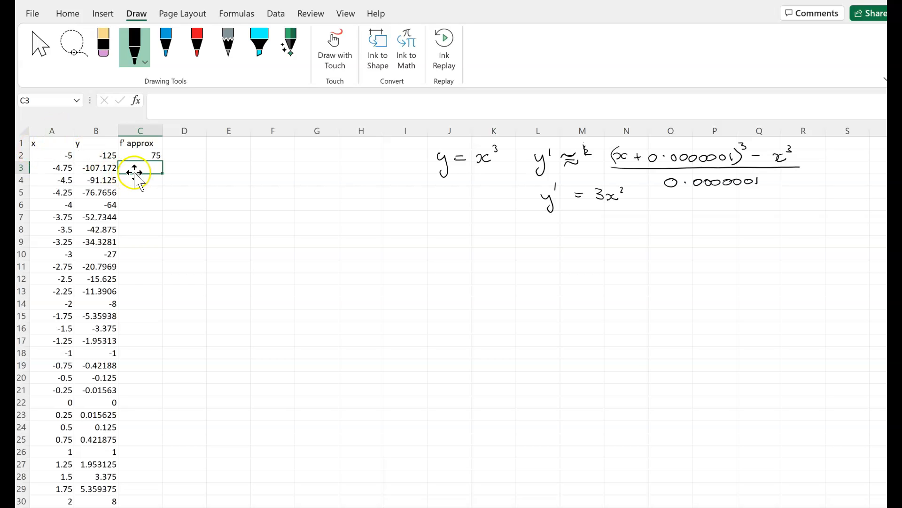
Fill the derivative approximation formula from C2 down the column to C58
click(143, 154)
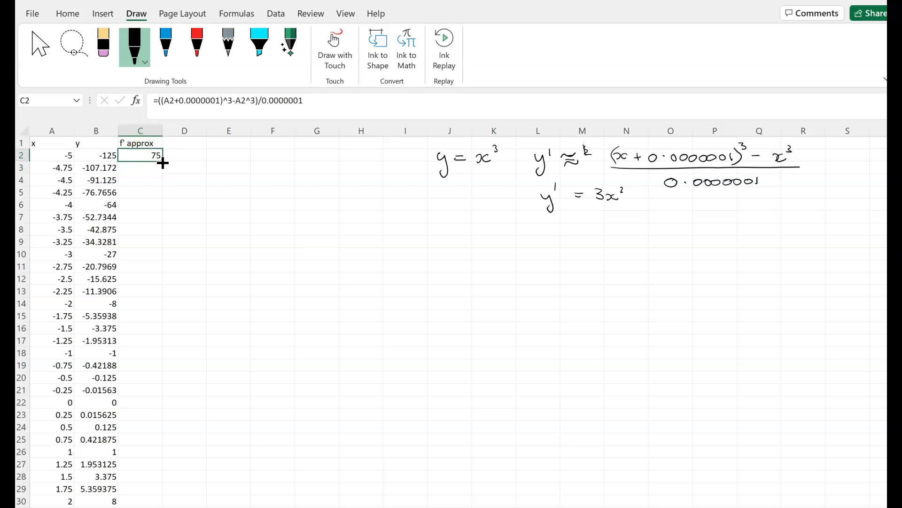
drag(162, 161, 121, 507)
drag(137, 503, 138, 498)
drag(139, 458, 137, 458)
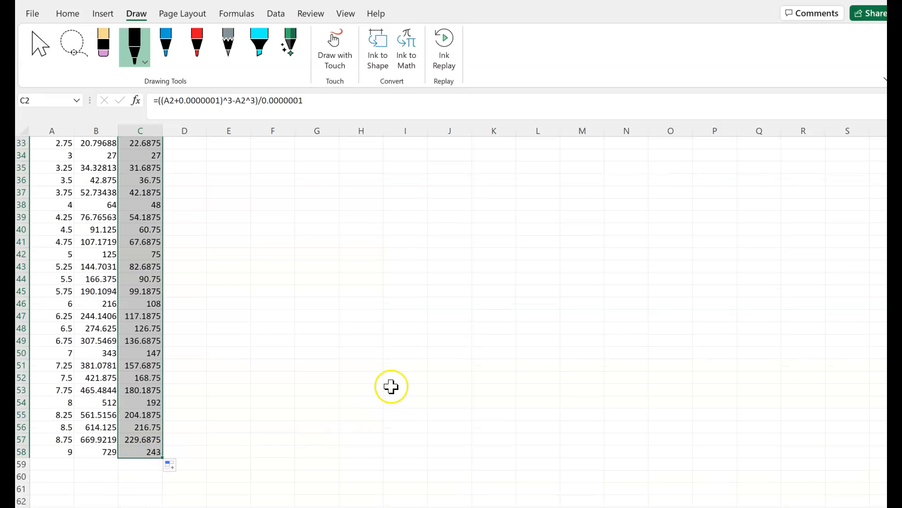
scroll(392, 381, up, 11)
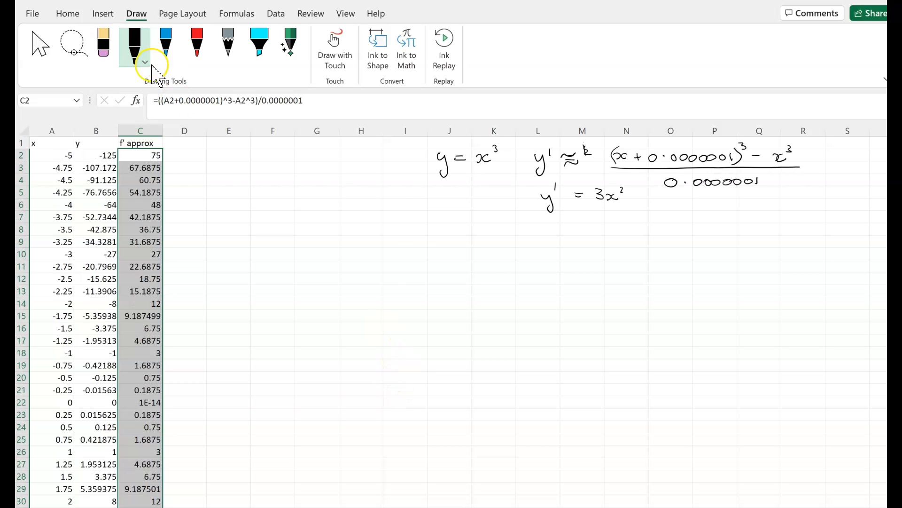
Plot the range A1:C58 as a Scatter with Smooth Lines and Markers chart
drag(48, 146, 138, 475)
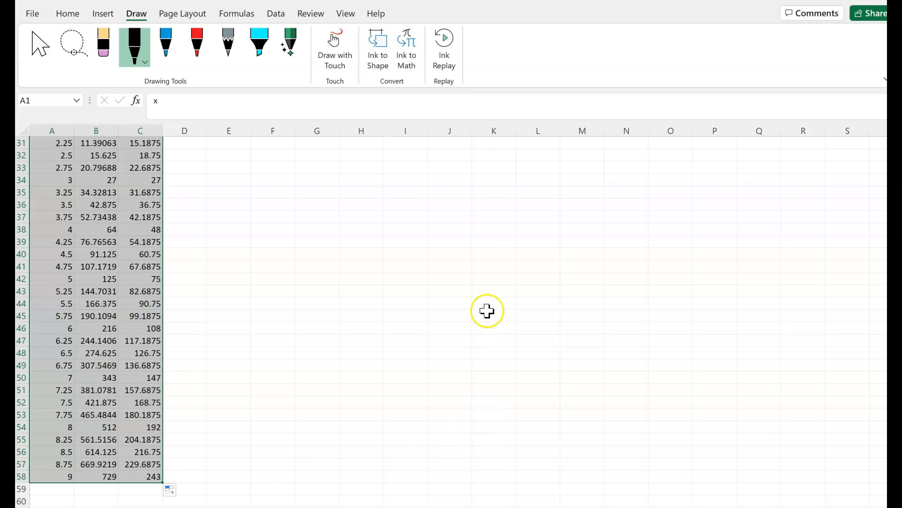
click(101, 12)
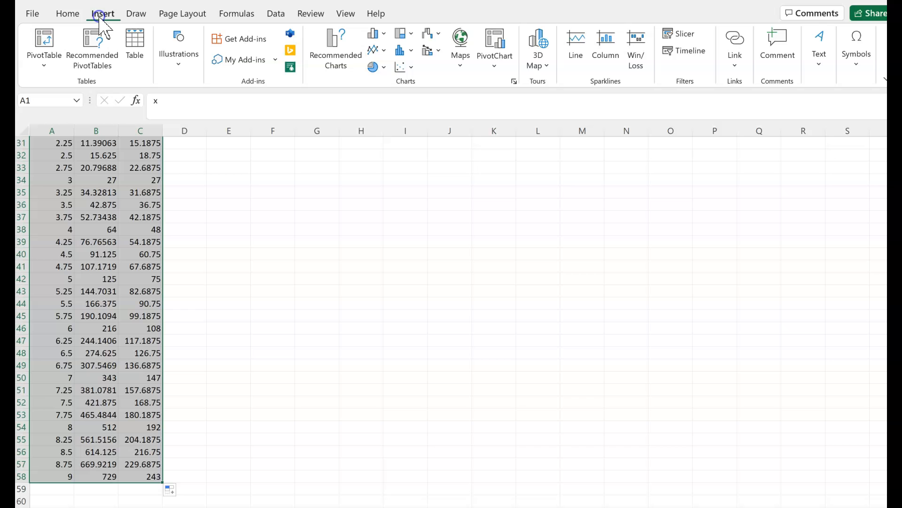
click(402, 66)
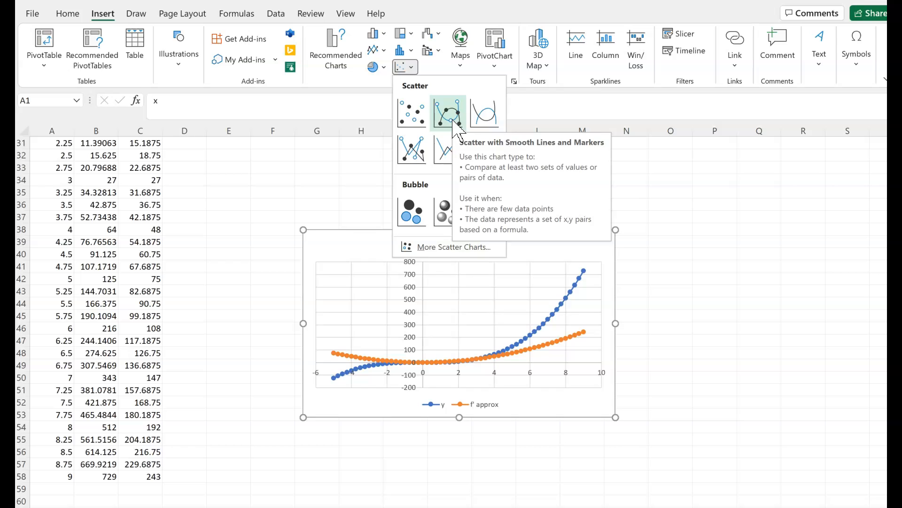
click(454, 123)
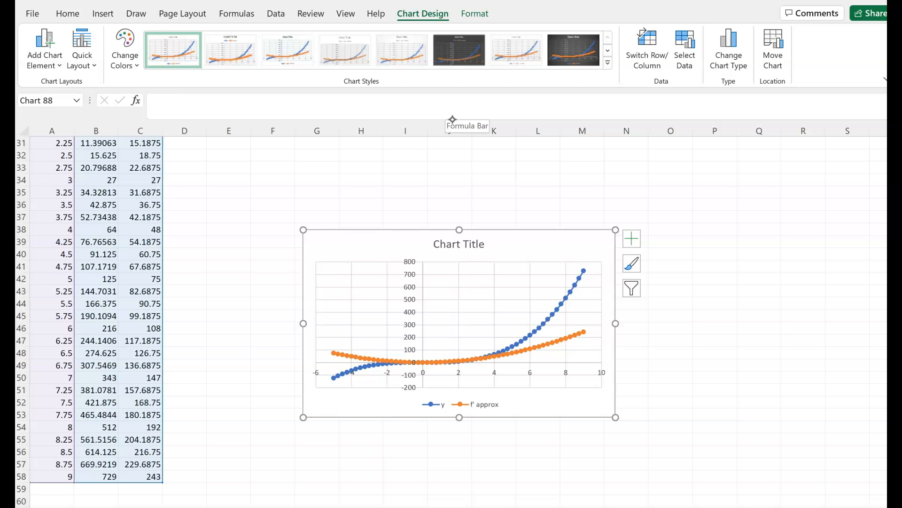
Label the blue curve "y = x³" in ink on the chart and handwrite "orange graph" beside the chart
mouse_move(532, 268)
mouse_down()
mouse_move(542, 279)
mouse_move(535, 277)
mouse_move(567, 276)
mouse_move(567, 261)
mouse_up()
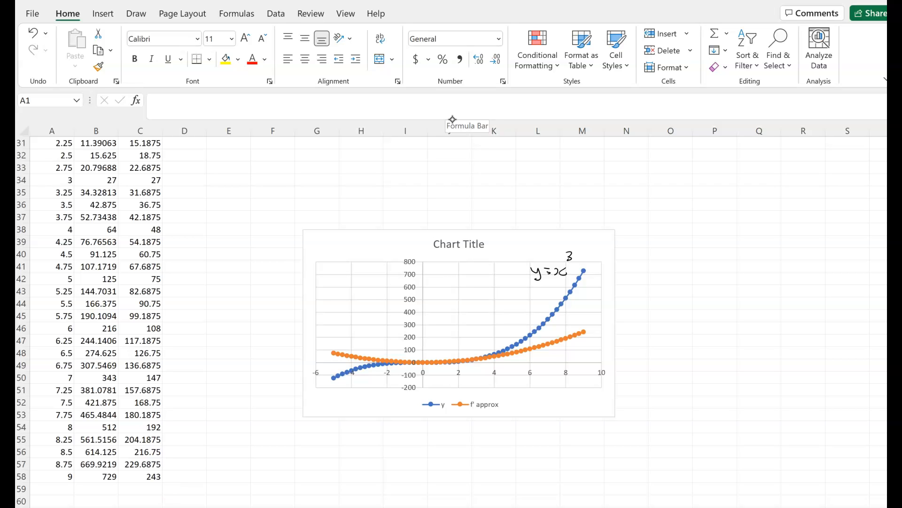
drag(672, 237, 681, 240)
drag(693, 240, 695, 244)
mouse_move(696, 244)
mouse_down()
mouse_move(713, 255)
mouse_move(723, 244)
mouse_up()
mouse_move(738, 239)
mouse_down()
mouse_move(742, 249)
mouse_move(750, 240)
mouse_up()
drag(751, 240, 758, 245)
mouse_move(760, 238)
mouse_down()
mouse_move(761, 252)
mouse_move(777, 242)
mouse_up()
Handwrite "y' approx" and the fraction "((x + 0.0000001)³ − x³) / 0.0000001" under the "orange graph" note
drag(681, 267, 685, 276)
mouse_move(689, 268)
mouse_down()
mouse_move(686, 284)
mouse_move(693, 265)
mouse_move(711, 284)
mouse_move(719, 275)
mouse_up()
mouse_move(721, 270)
mouse_down()
mouse_move(721, 283)
mouse_move(730, 275)
mouse_up()
drag(736, 266, 740, 266)
drag(744, 268, 753, 274)
mouse_move(752, 265)
mouse_down()
mouse_move(748, 274)
mouse_move(786, 257)
mouse_move(813, 260)
mouse_up()
drag(819, 255, 833, 257)
mouse_move(841, 256)
mouse_down()
mouse_move(874, 259)
mouse_move(872, 249)
mouse_up()
drag(781, 269, 882, 272)
mouse_move(784, 248)
mouse_down()
mouse_move(781, 263)
mouse_move(799, 279)
mouse_move(859, 289)
mouse_up()
click(810, 283)
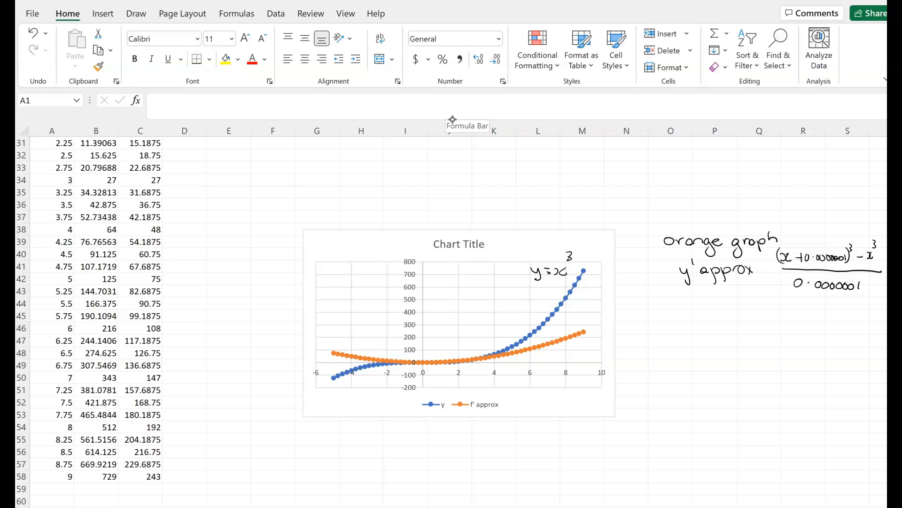
Handwrite "y' = 3x²" in ink below the "y' approx" note beside the chart
drag(690, 308, 696, 318)
drag(702, 308, 691, 332)
mouse_move(705, 292)
mouse_down()
mouse_move(706, 303)
mouse_move(730, 308)
mouse_up()
mouse_move(717, 314)
mouse_down()
mouse_move(758, 321)
mouse_move(782, 308)
mouse_up()
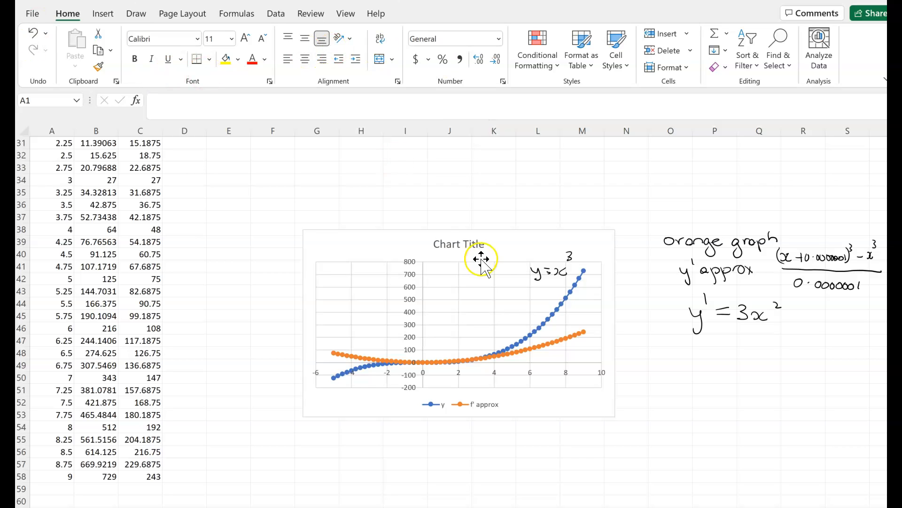
Add a trendline to the chart based on the f' approx series, using the additional trendline options
click(518, 244)
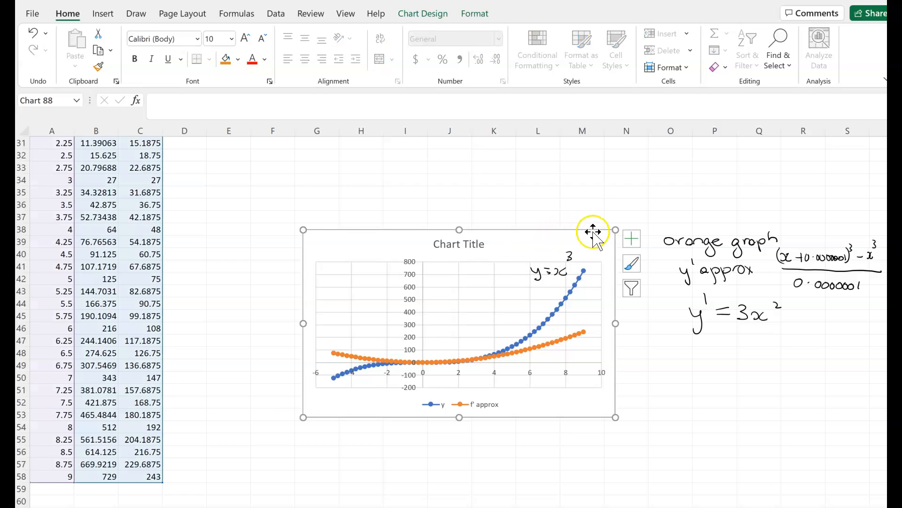
click(632, 239)
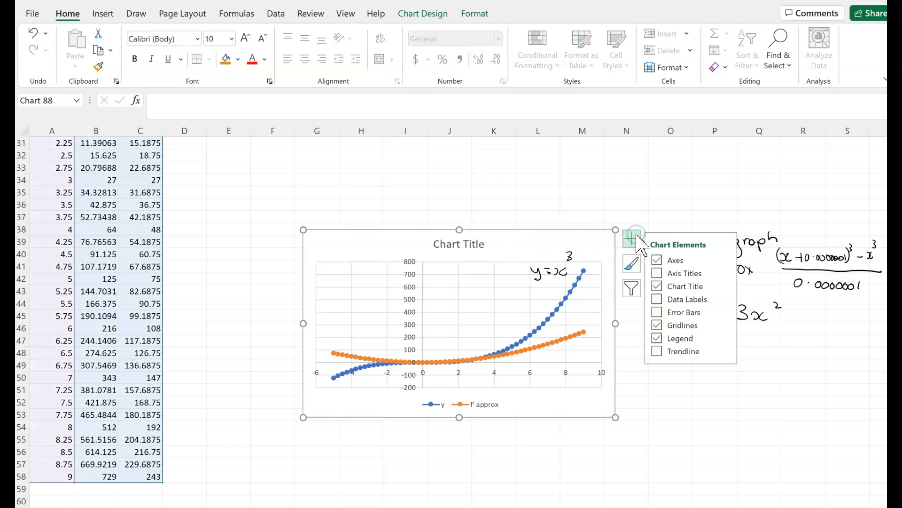
click(723, 352)
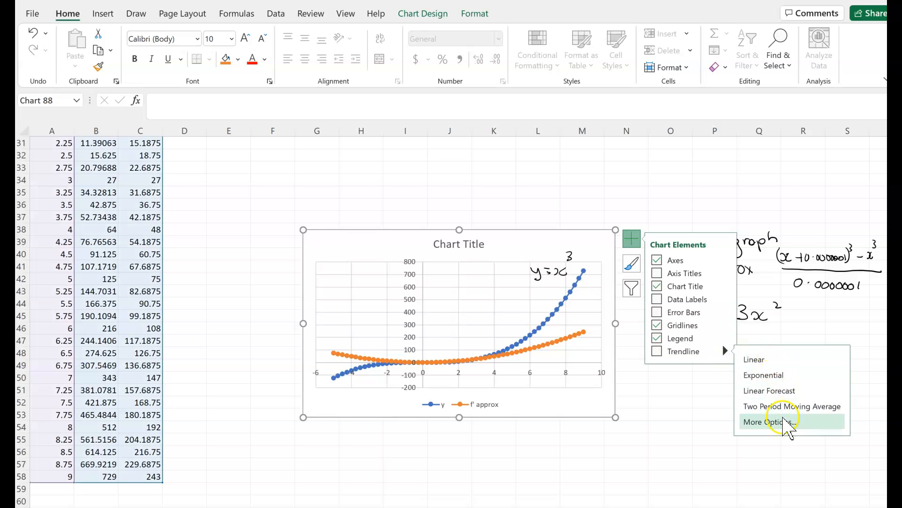
click(790, 423)
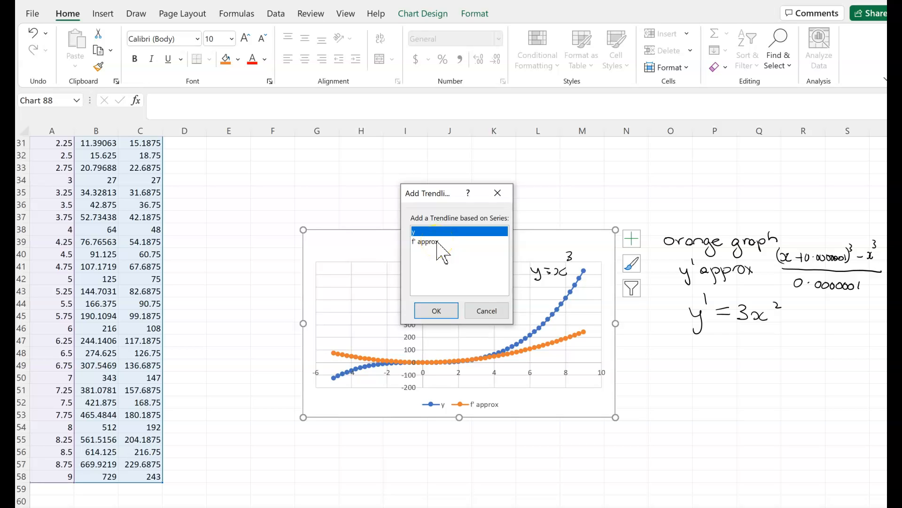
click(437, 241)
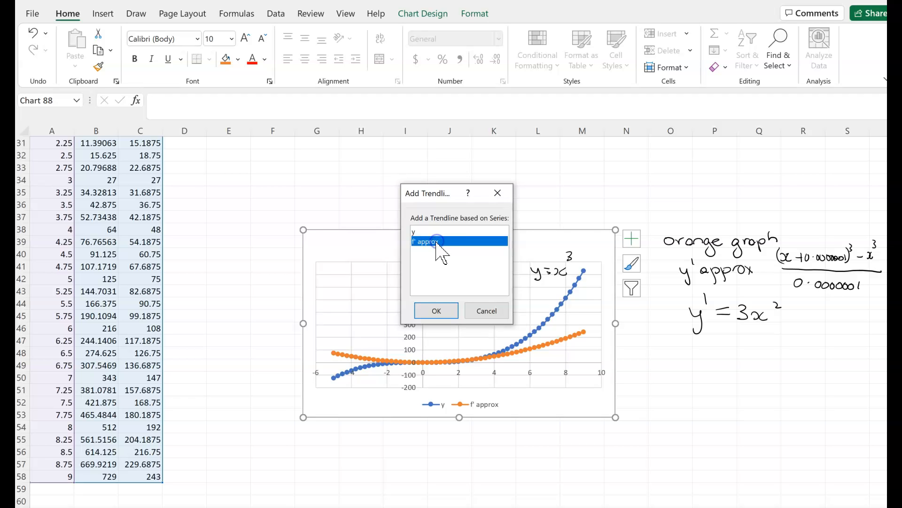
click(436, 310)
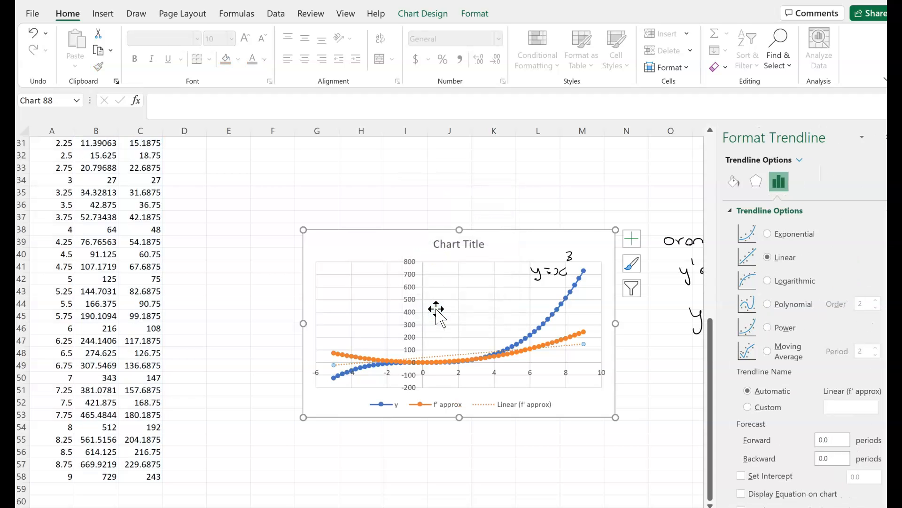
Try a Power fit for f' approx, and fit a Polynomial trendline of order 2 with its equation displayed on the chart
click(768, 328)
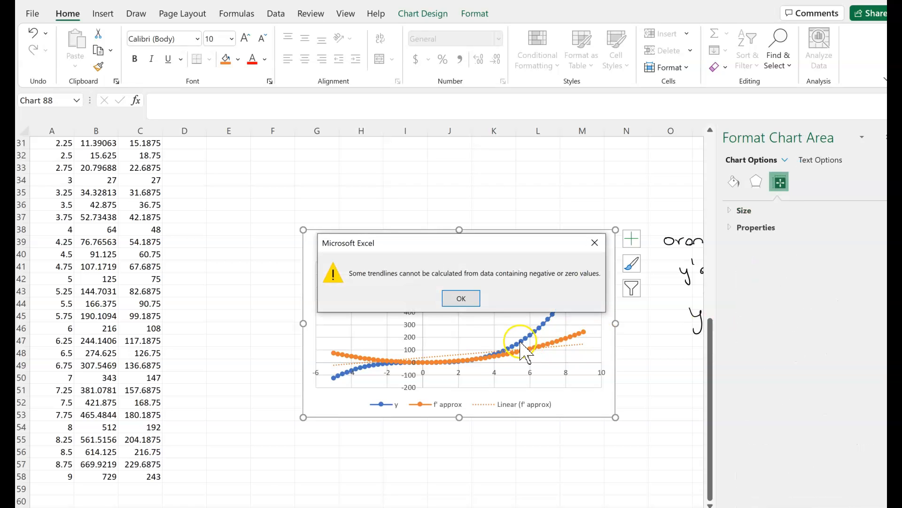
click(456, 298)
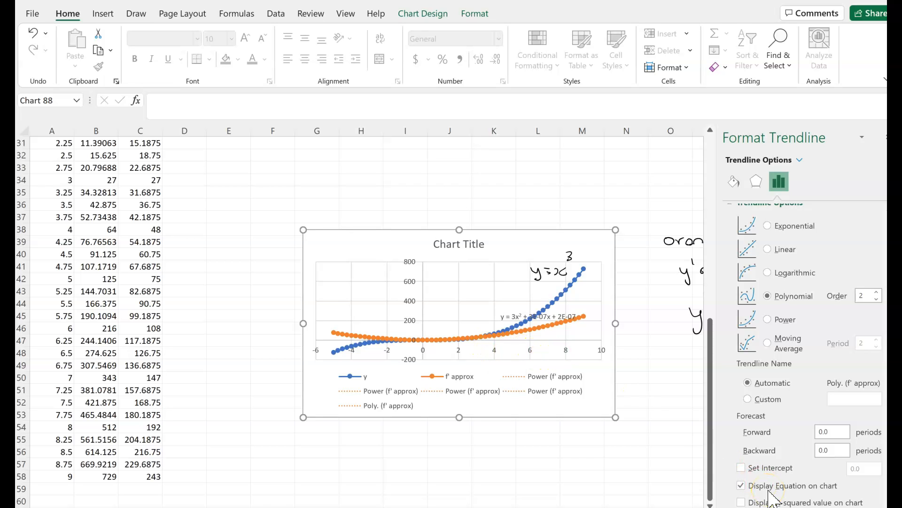
mouse_move(645, 426)
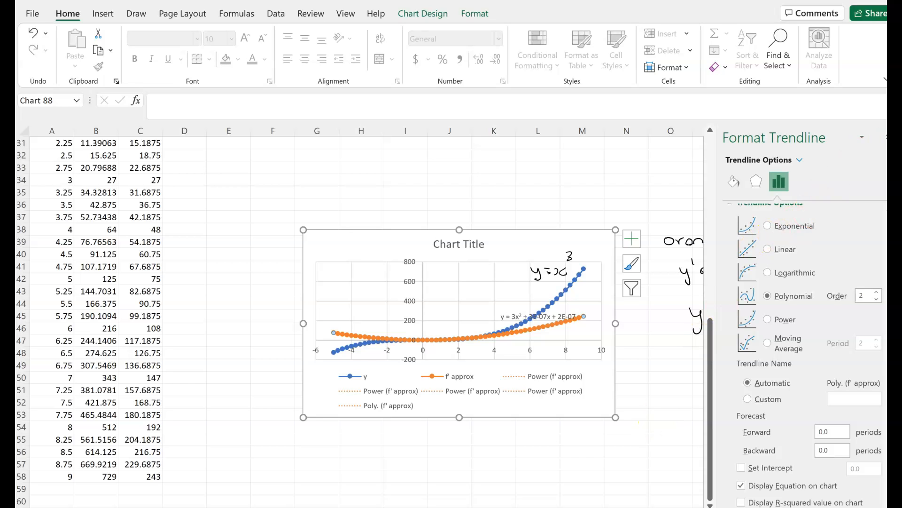
click(883, 138)
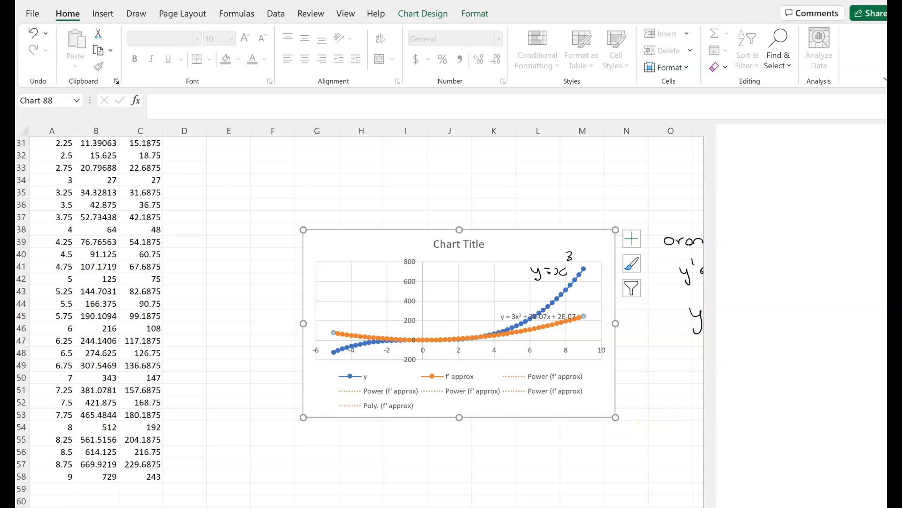
Move the trendline equation label off the curves to the empty space beside the legend below the plot
click(511, 311)
drag(512, 311, 528, 405)
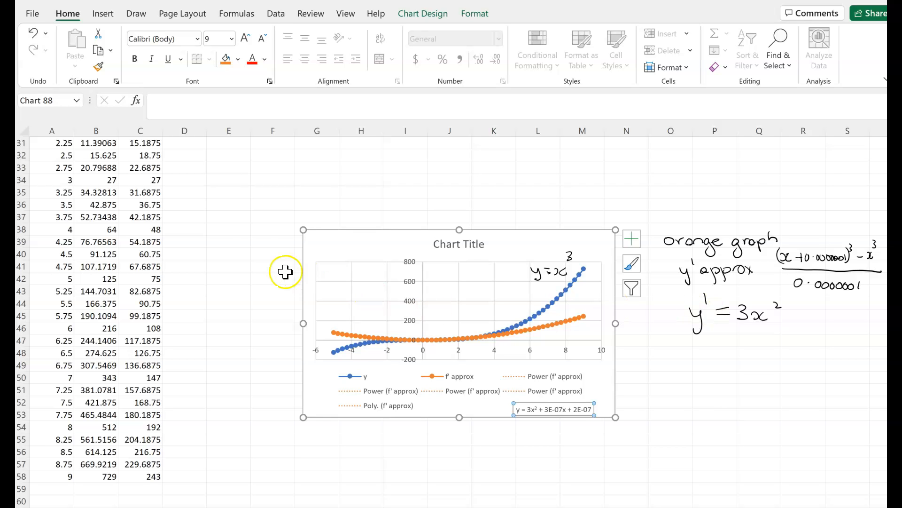
Enter the header "3x^2" in cell D1, beside the f' approx column
scroll(245, 215, up, 5)
scroll(241, 225, up, 5)
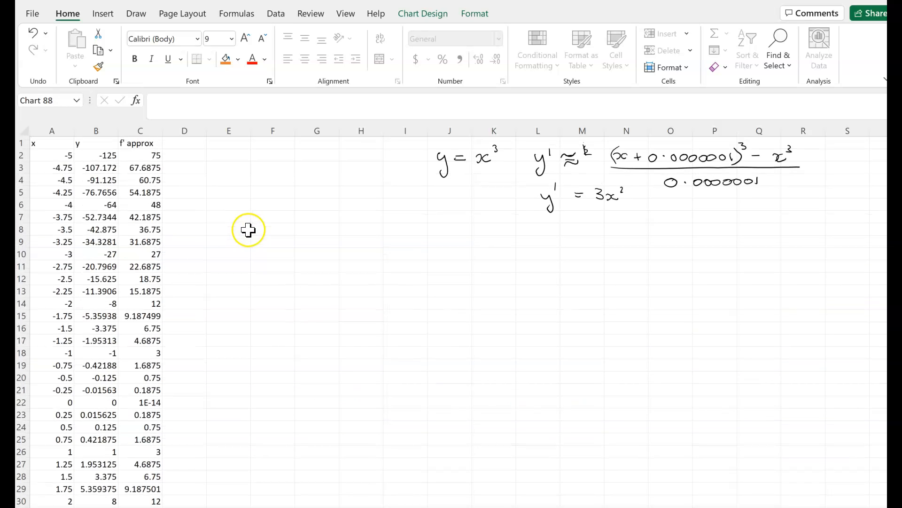
click(189, 147)
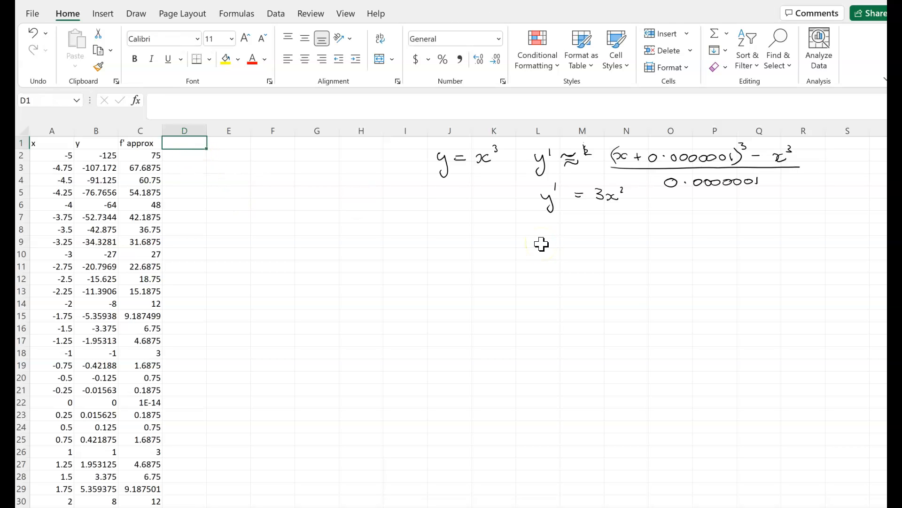
text(3x^2)
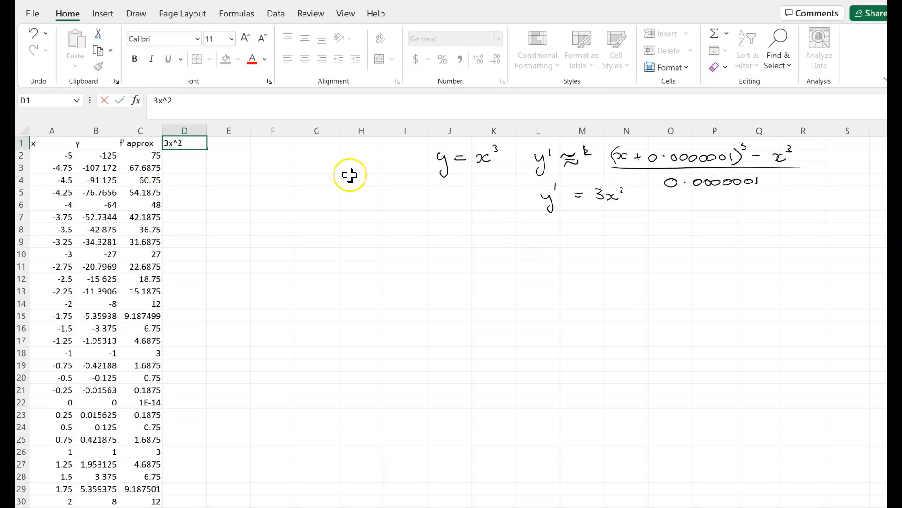
Enter the formula =3*A2^2 in cell D2 and fill it down the column to D58
click(188, 159)
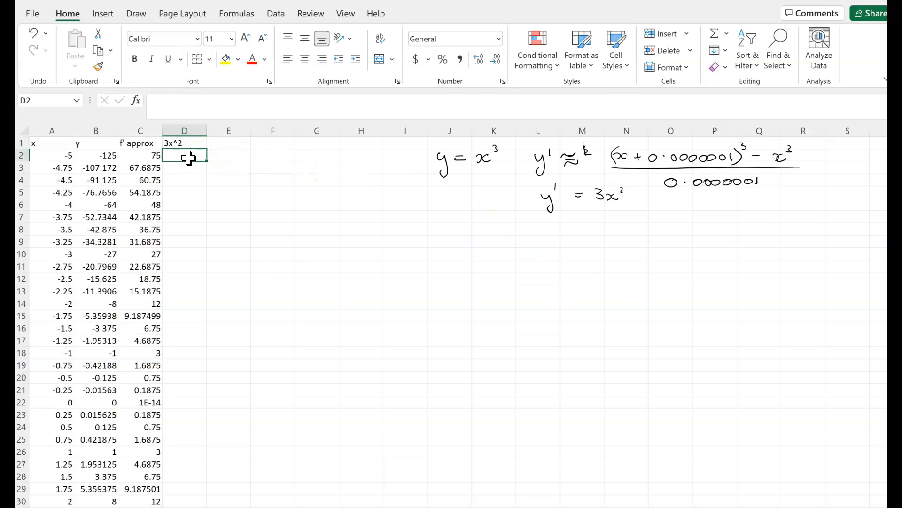
text(=3*)
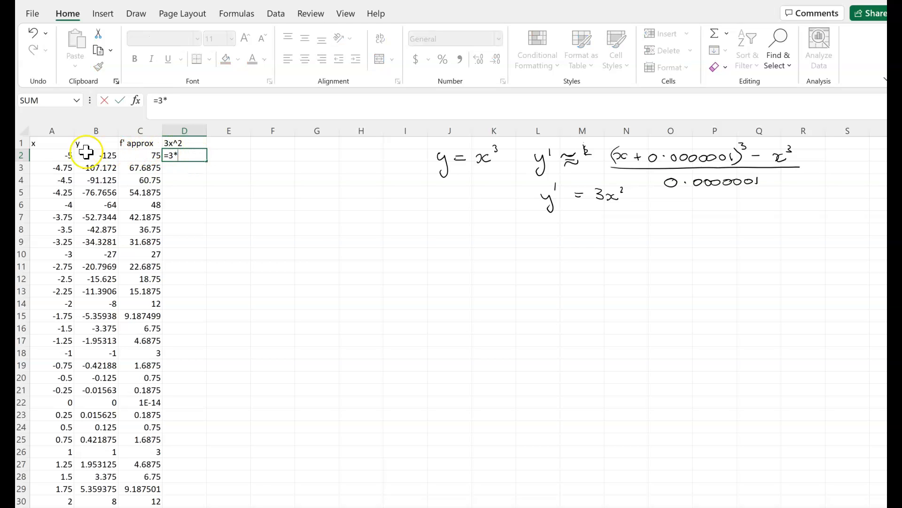
click(60, 156)
text(^2)
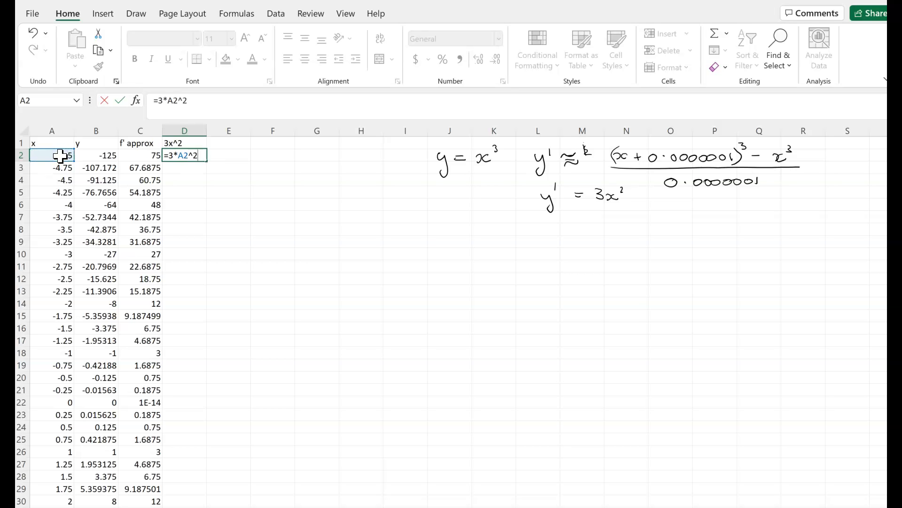
key(Return)
click(186, 156)
drag(207, 162, 191, 465)
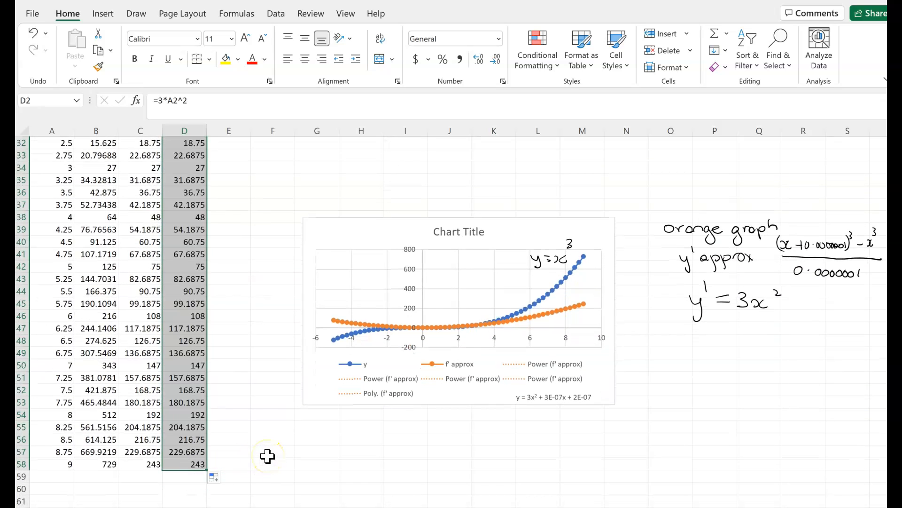